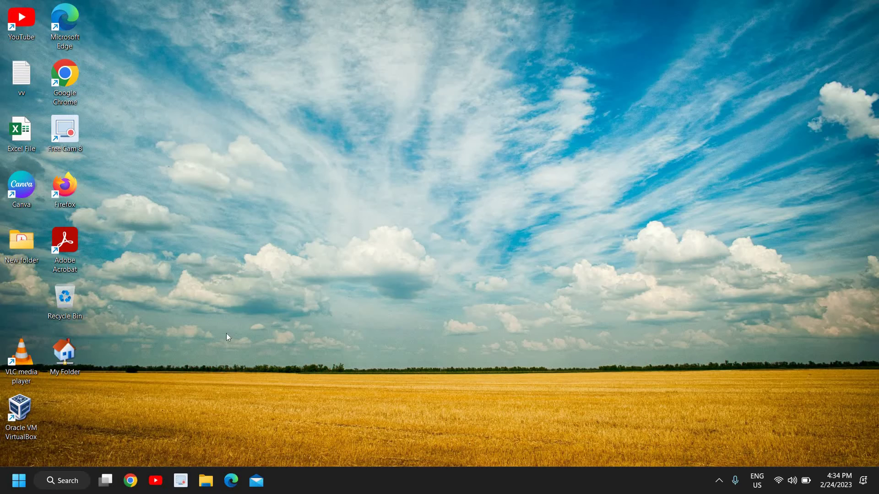
Step: Open Device Manager from the Start button's right-click quick-access menu
{"action": "right_click", "coordinate": [19, 482]}
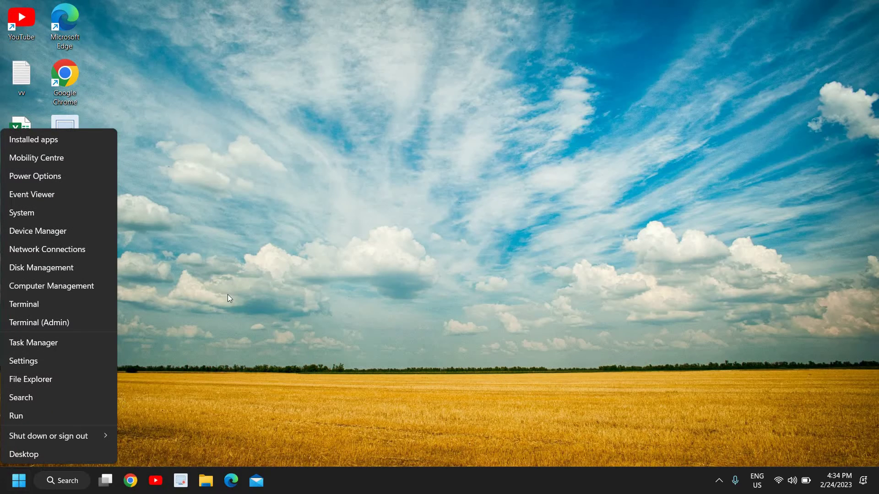
{"action": "left_click", "coordinate": [51, 232]}
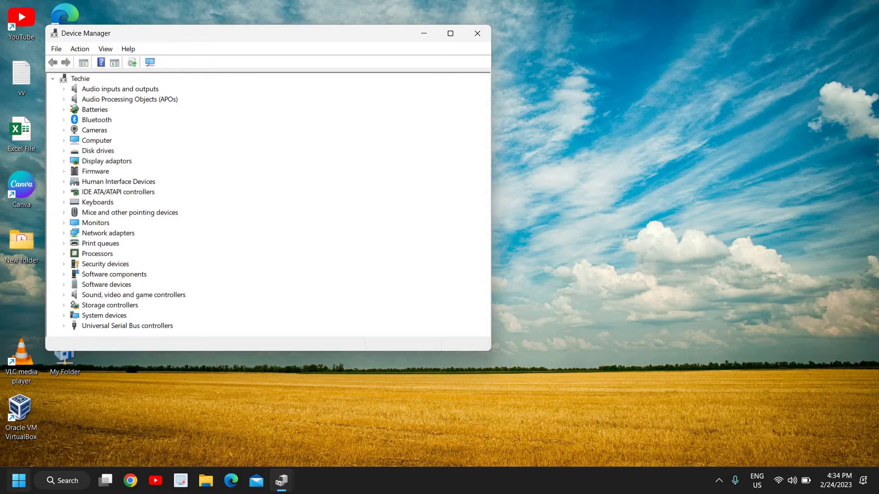
{"action": "right_click", "coordinate": [19, 480]}
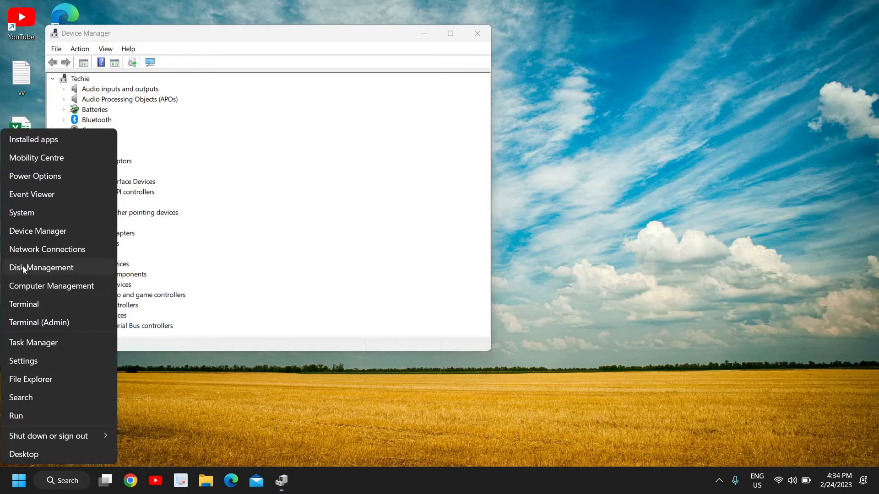
{"action": "left_click", "coordinate": [171, 214]}
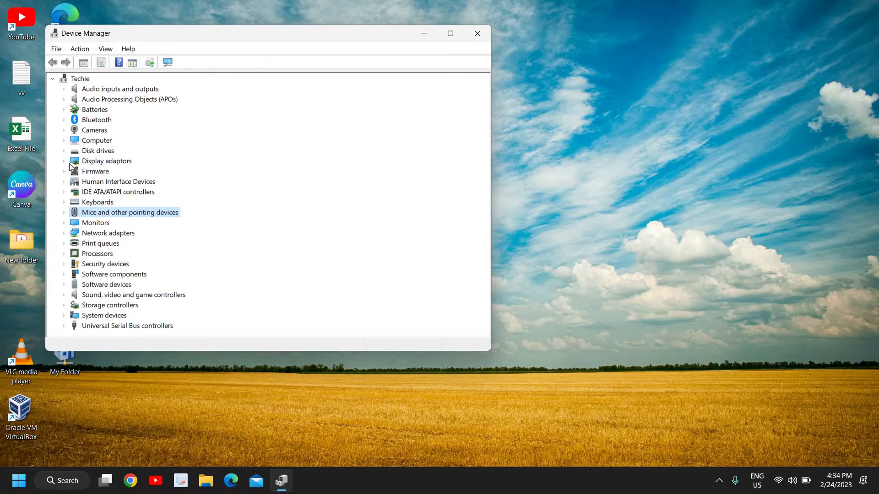
Step: Expand Display adaptors, select Intel(R) UHD Graphics and bring up its context menu
{"action": "left_click", "coordinate": [67, 162]}
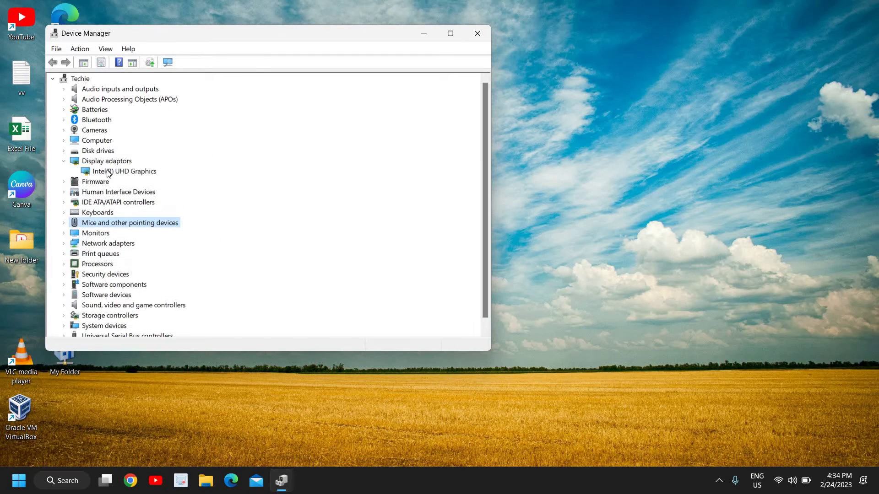
{"action": "left_click", "coordinate": [106, 171]}
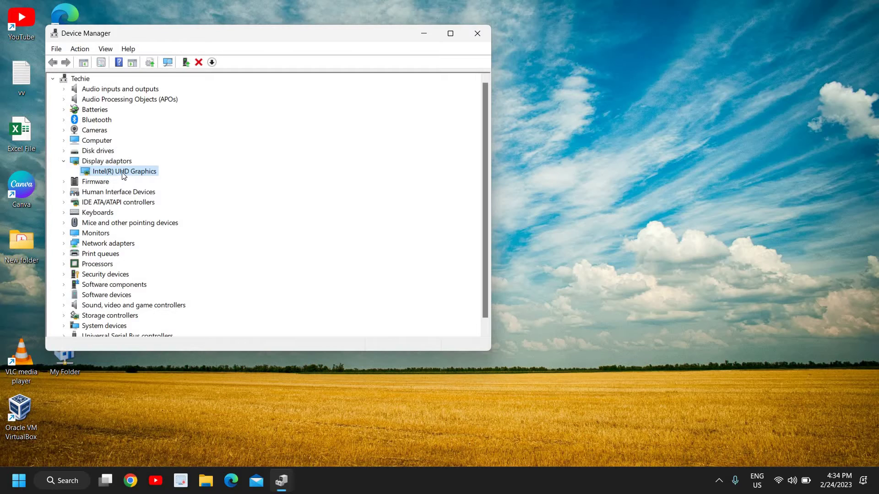
{"action": "right_click", "coordinate": [124, 175]}
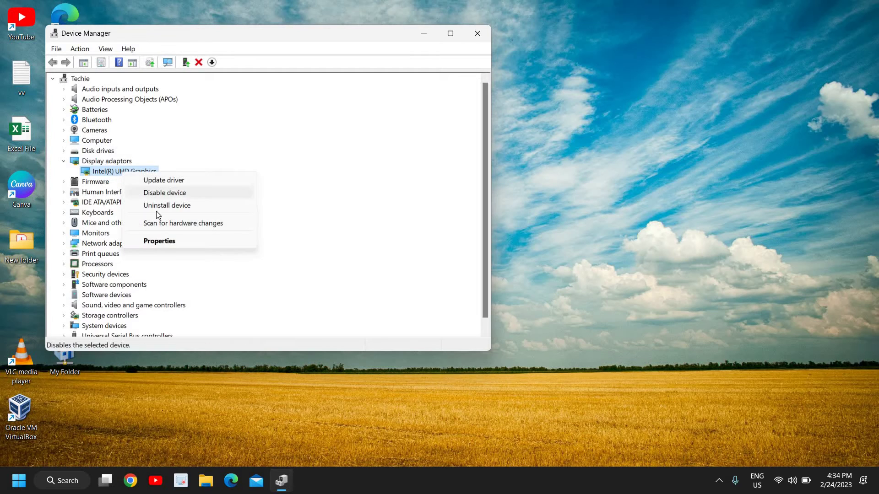
Step: Open Intel(R) UHD Graphics properties and review its driver dated 1/20/2022 on the Driver tab
{"action": "left_click", "coordinate": [159, 242]}
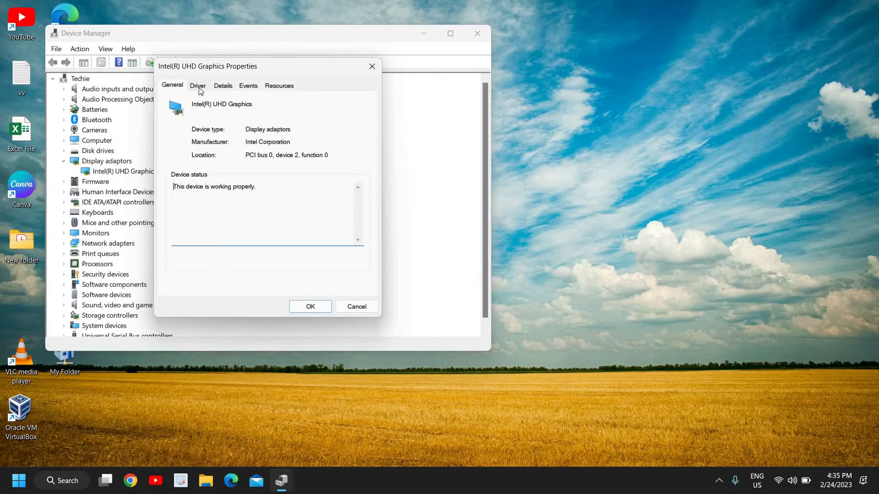
{"action": "left_click", "coordinate": [201, 88]}
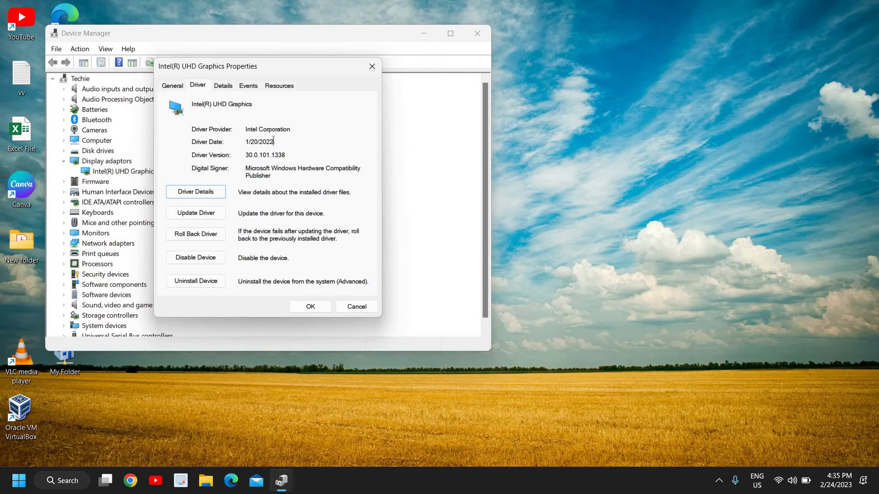
{"action": "left_click_drag", "start_coordinate": [273, 142], "coordinate": [244, 143]}
Step: Search automatically for a newer driver, confirm the best one is installed, and close the dialogs
{"action": "left_click", "coordinate": [197, 214]}
{"action": "left_click", "coordinate": [166, 160]}
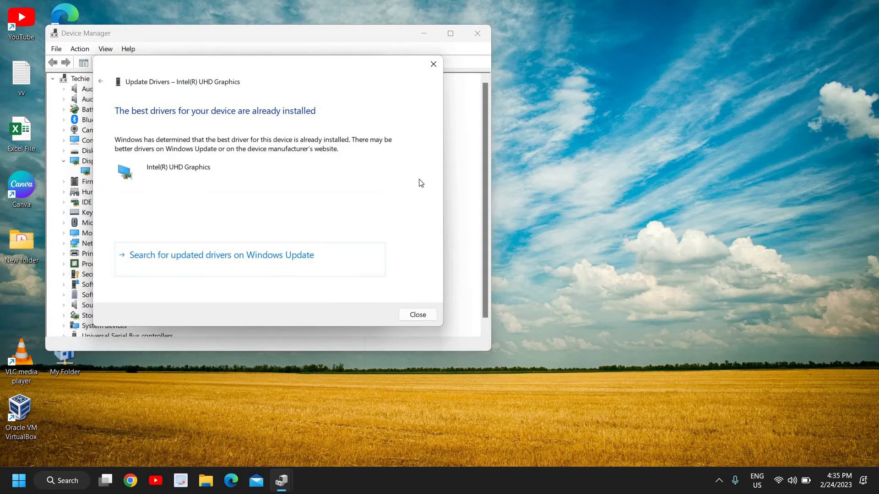
{"action": "left_click", "coordinate": [417, 315]}
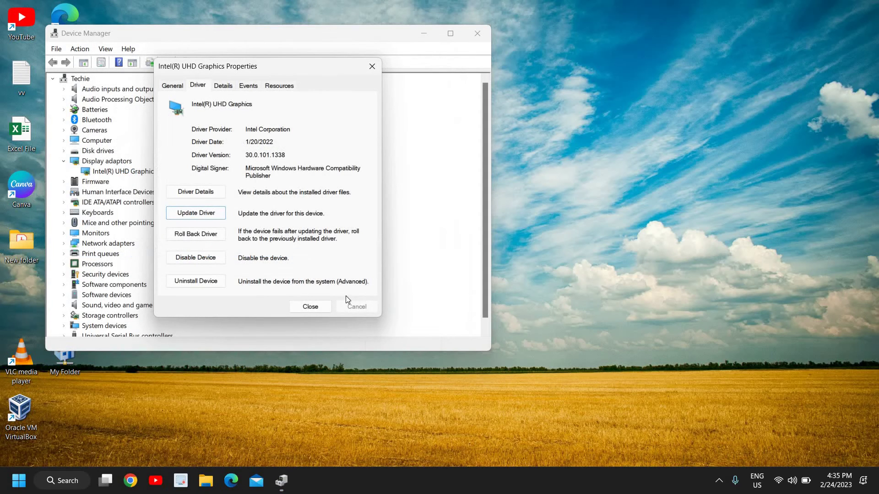
{"action": "left_click", "coordinate": [310, 309]}
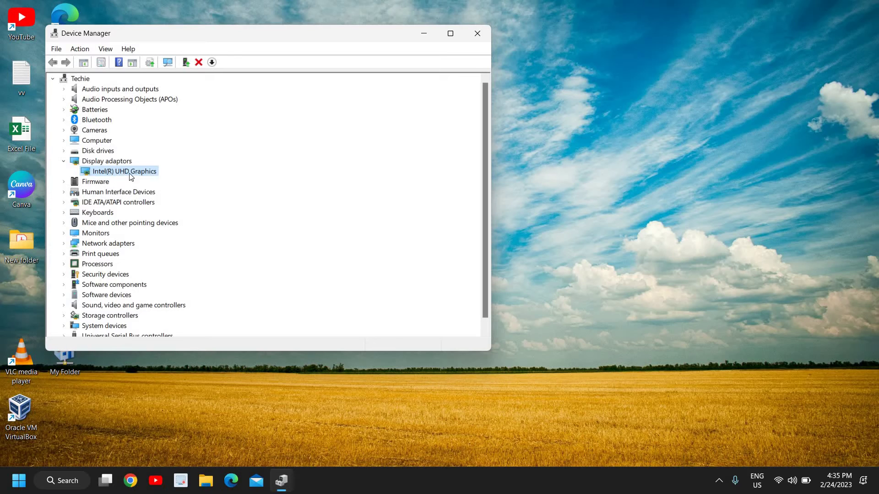
Step: Reopen the graphics adapter's context menu, then minimize Chrome to return to Device Manager
{"action": "right_click", "coordinate": [122, 172]}
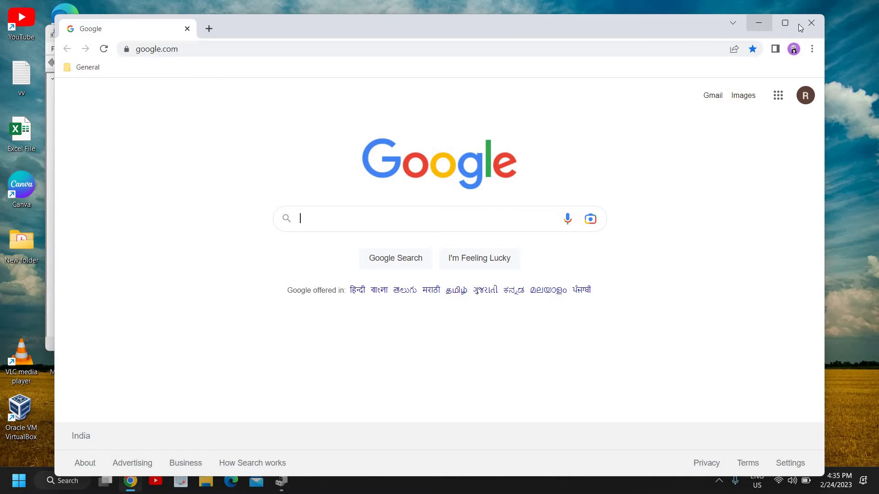
{"action": "left_click", "coordinate": [760, 23]}
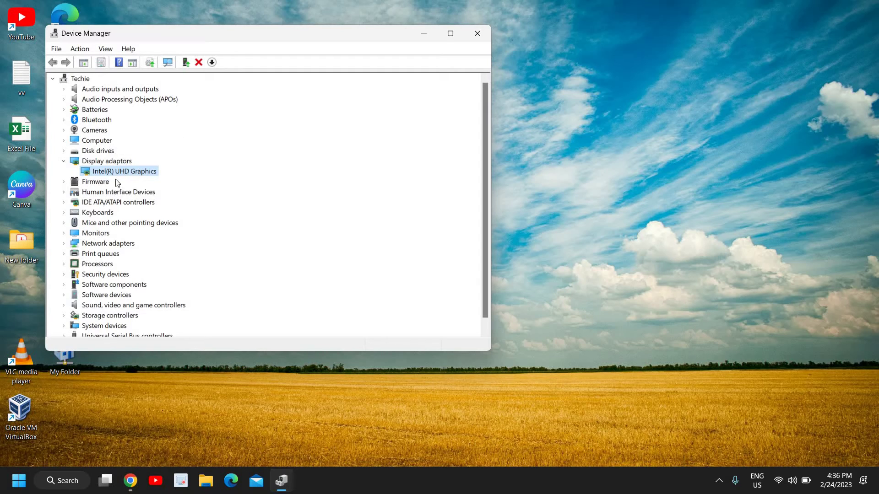
Step: Close the Device Manager window
{"action": "left_click", "coordinate": [478, 33]}
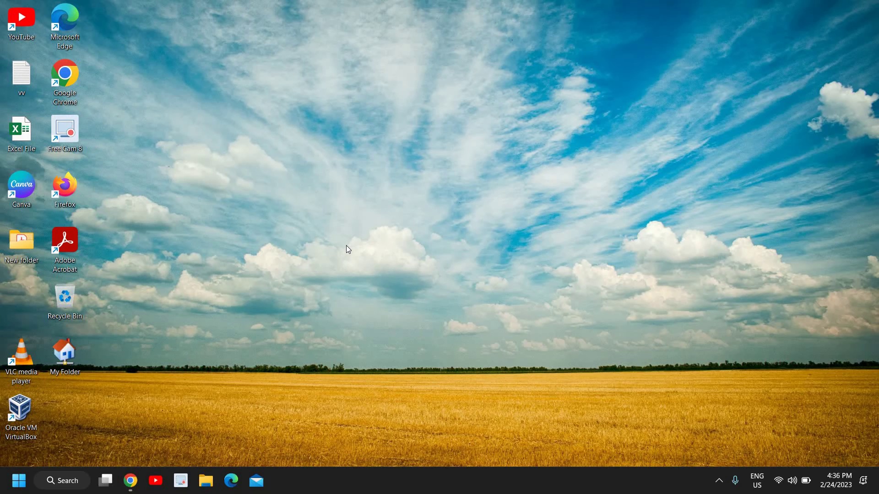
Step: Go to Display settings from the desktop menu and open the Graphics page
{"action": "right_click", "coordinate": [315, 153]}
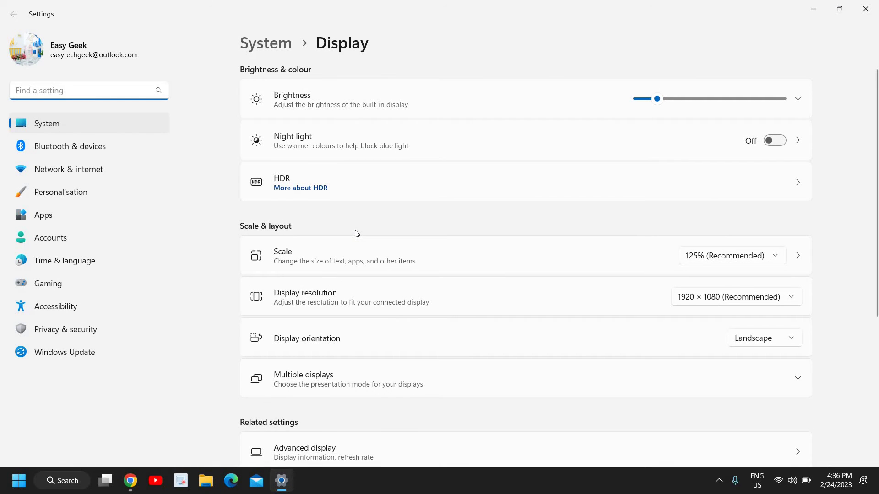
{"action": "scroll", "coordinate": [357, 234], "scroll_direction": "down", "scroll_amount": 5}
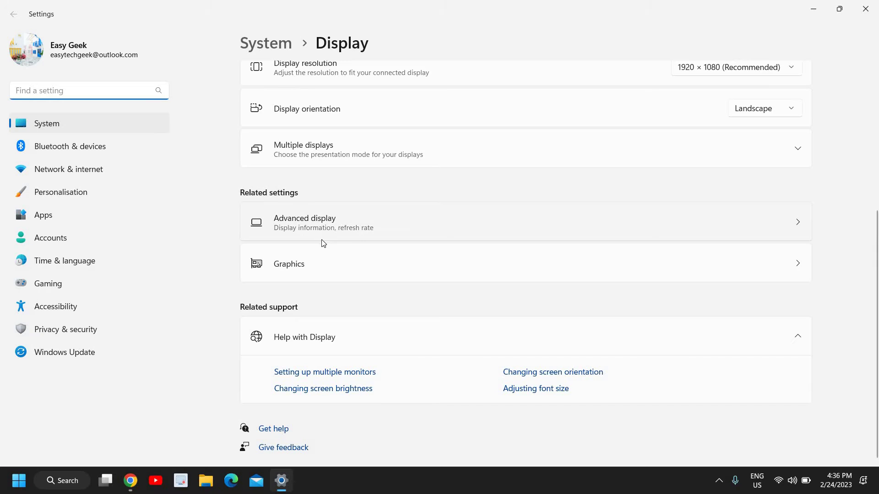
{"action": "left_click", "coordinate": [306, 266]}
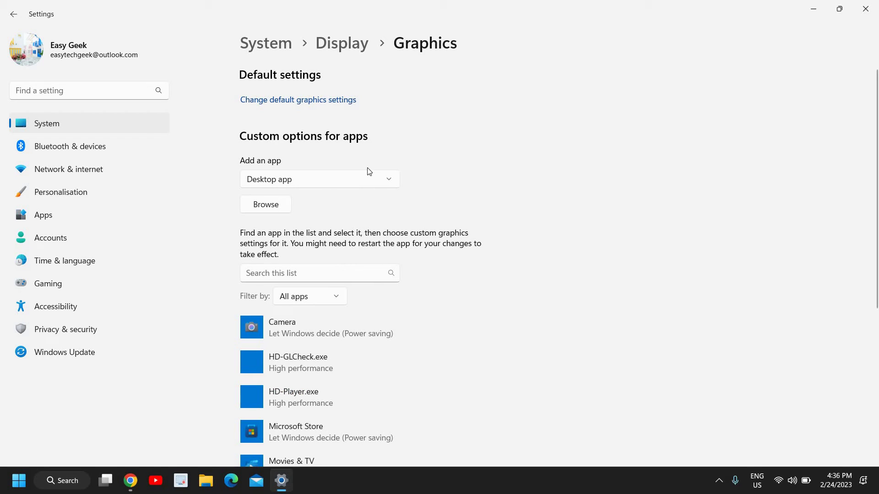
Step: Scroll the apps list and expand the Photos entry to show its options
{"action": "left_click", "coordinate": [261, 274]}
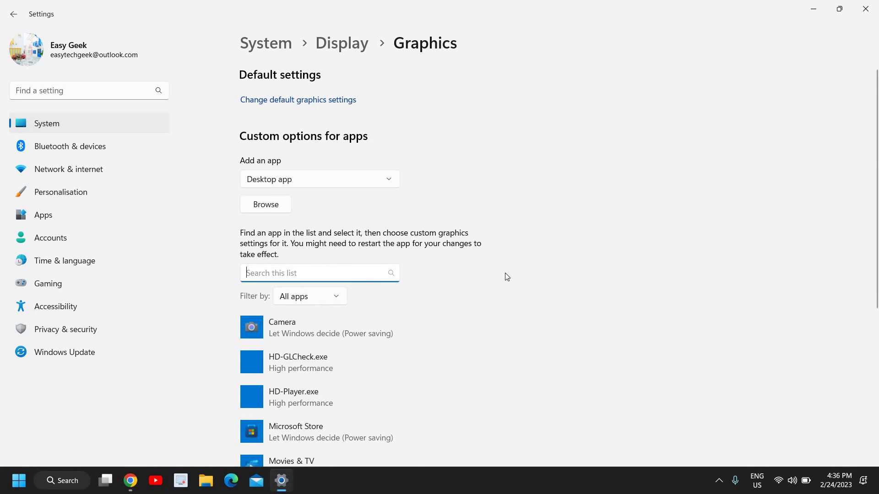
{"action": "scroll", "coordinate": [325, 202], "scroll_direction": "down", "scroll_amount": 3}
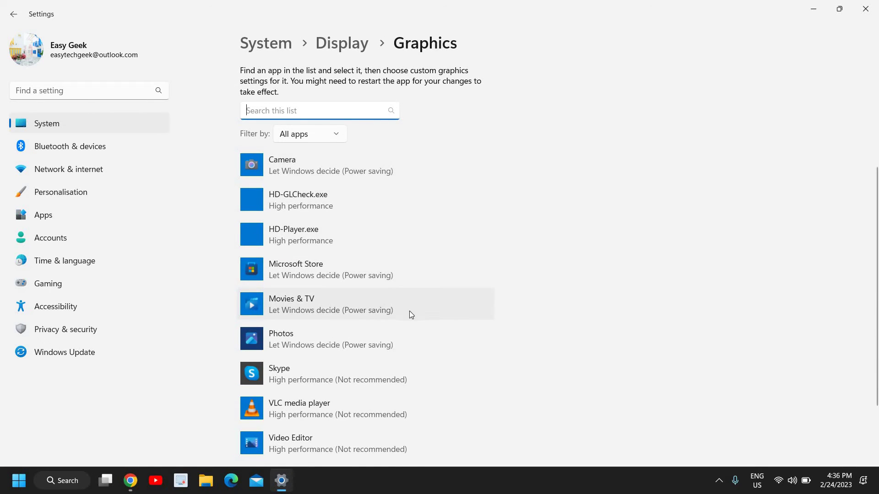
{"action": "scroll", "coordinate": [408, 314], "scroll_direction": "down", "scroll_amount": 2}
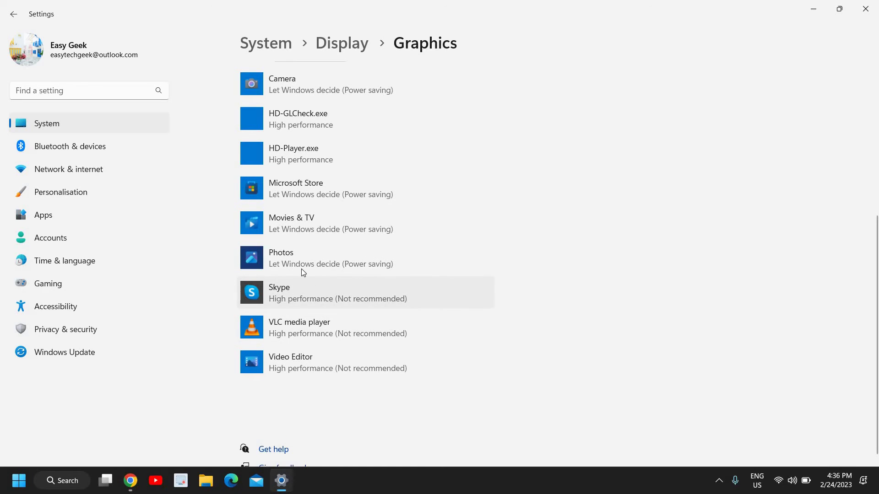
{"action": "left_click", "coordinate": [278, 253]}
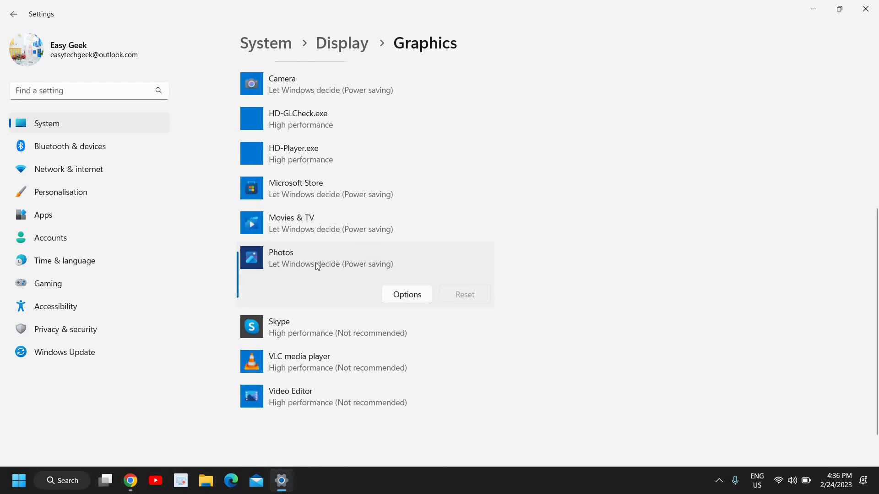
{"action": "scroll", "coordinate": [300, 178], "scroll_direction": "up", "scroll_amount": 3}
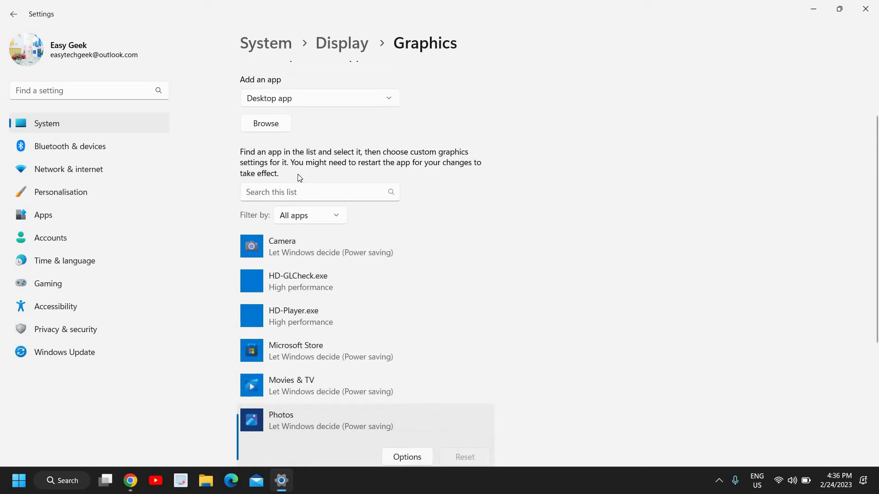
{"action": "left_click", "coordinate": [279, 185]}
{"action": "scroll", "coordinate": [440, 225], "scroll_direction": "down", "scroll_amount": 3}
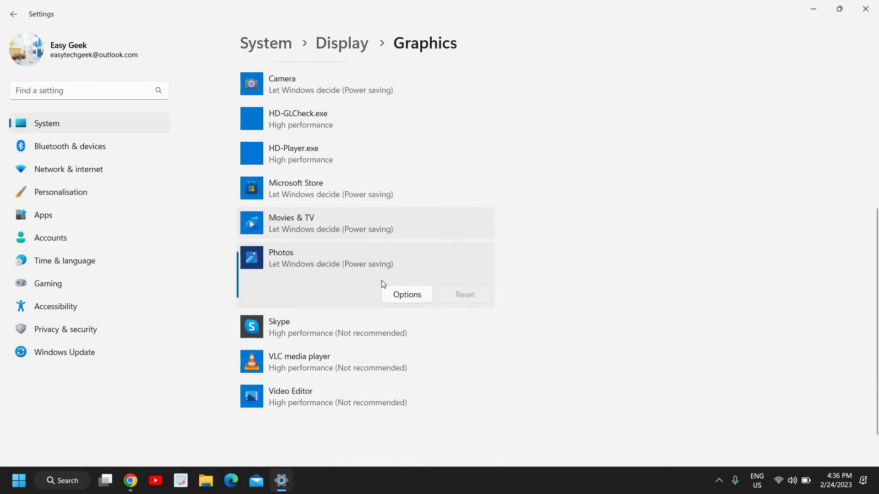
Step: Set the Photos app's graphics preference to High performance and save it
{"action": "left_click", "coordinate": [408, 297]}
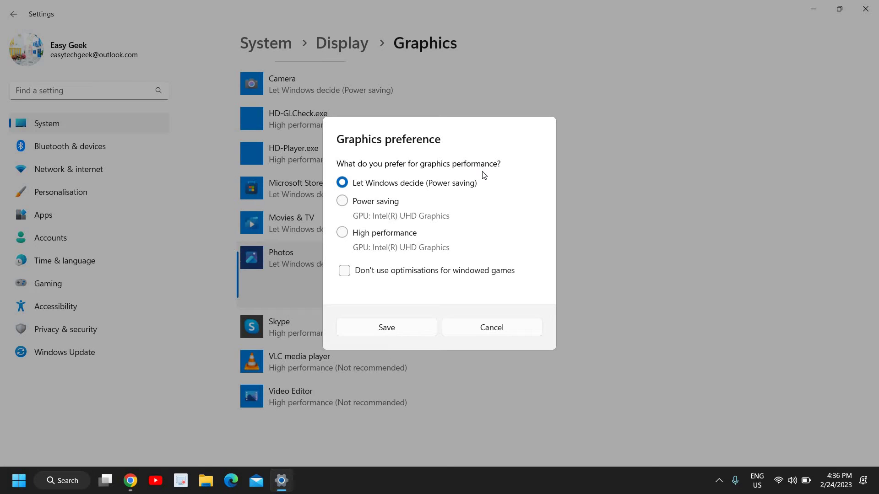
{"action": "left_click", "coordinate": [344, 233]}
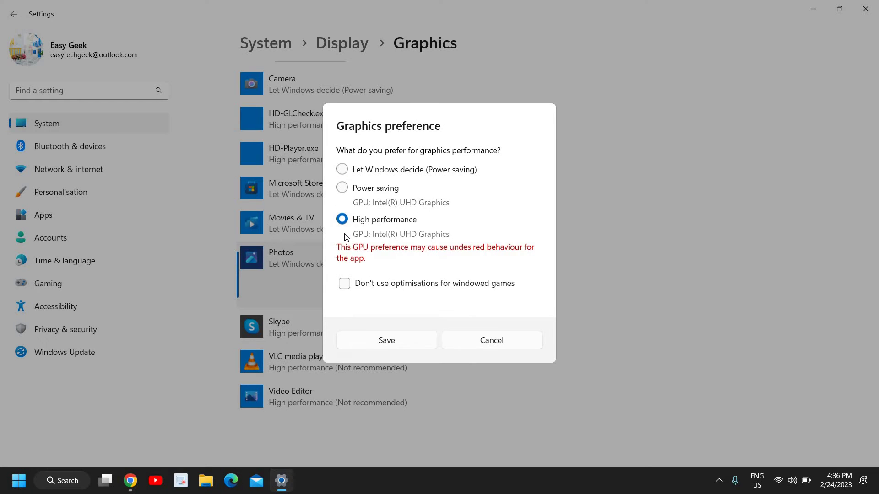
{"action": "left_click", "coordinate": [391, 341]}
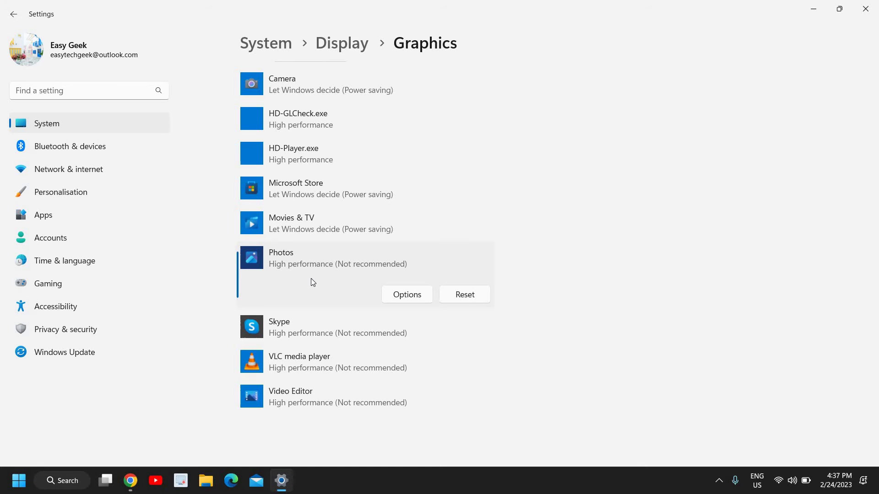
Step: Close Settings and open Run with sysdm.cpl picked from the command history
{"action": "key", "text": "alt+F4"}
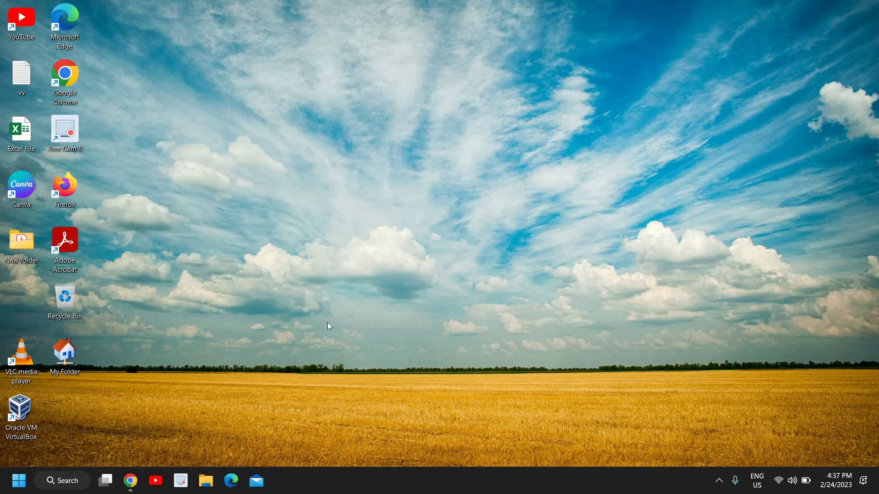
{"action": "right_click", "coordinate": [18, 480]}
{"action": "left_click", "coordinate": [29, 419]}
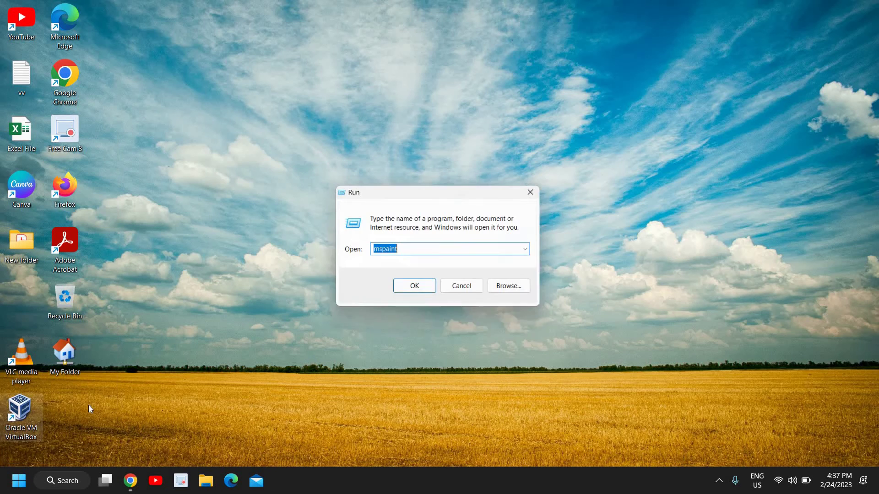
{"action": "left_click", "coordinate": [532, 250]}
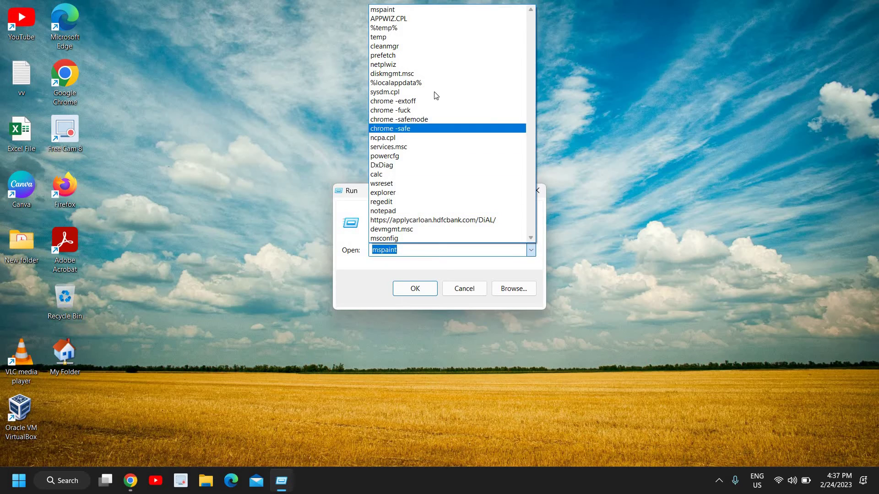
{"action": "left_click", "coordinate": [407, 92]}
{"action": "left_click", "coordinate": [411, 255]}
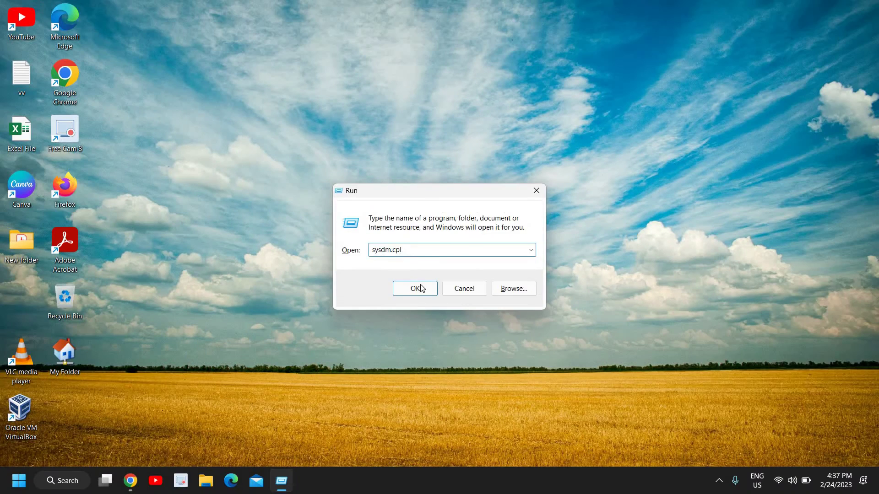
Step: Run sysdm.cpl and switch System Properties to the Advanced tab
{"action": "left_click", "coordinate": [419, 323]}
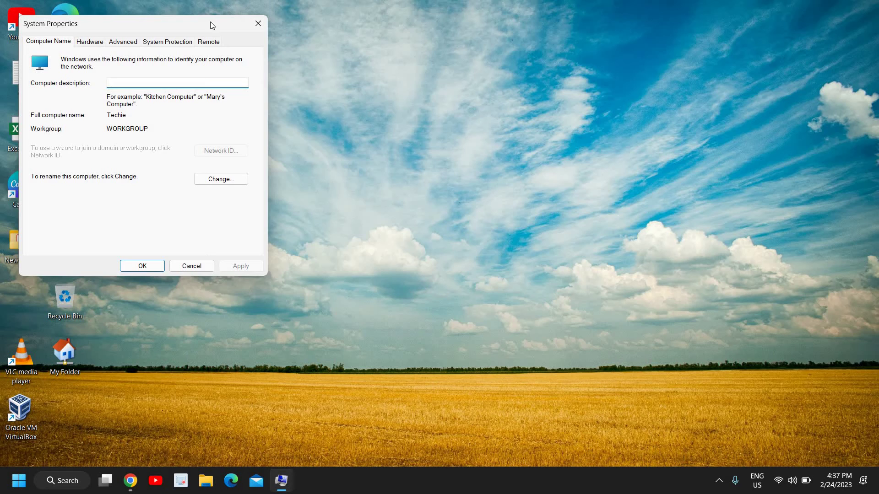
{"action": "left_click_drag", "start_coordinate": [210, 21], "coordinate": [397, 89]}
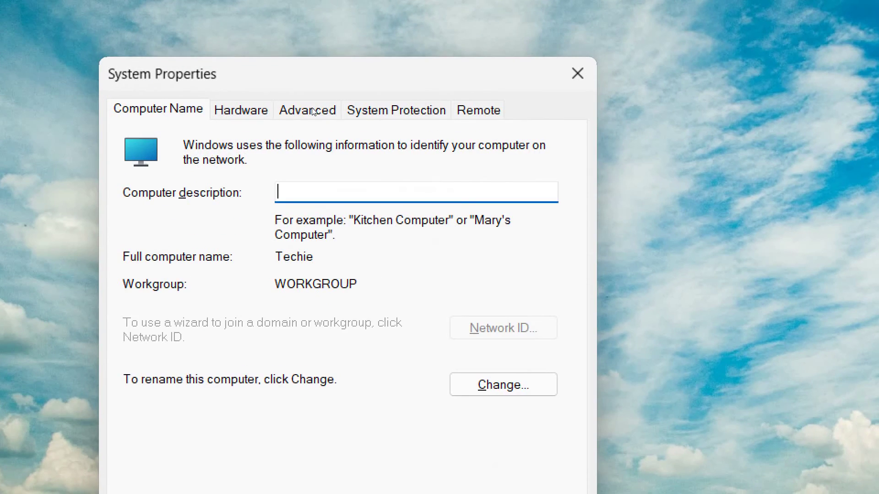
{"action": "left_click", "coordinate": [311, 110]}
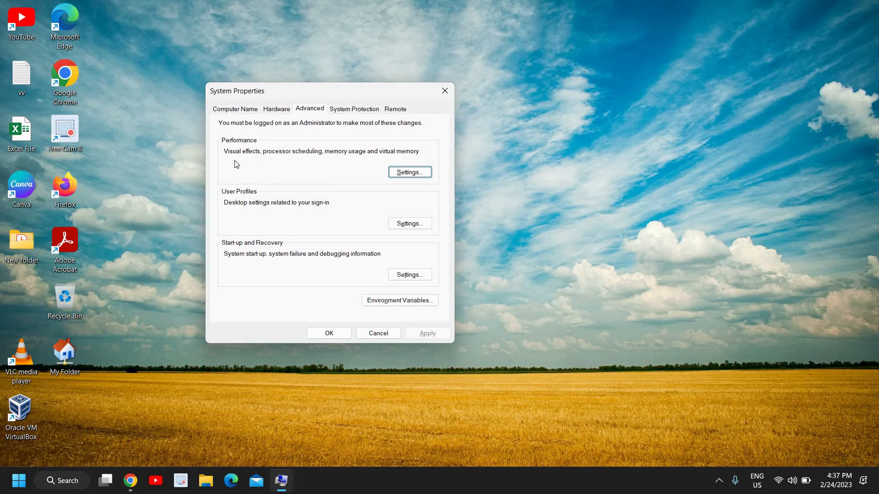
Step: Set visual effects to Adjust for best performance, apply, and close Performance Options
{"action": "left_click", "coordinate": [410, 172]}
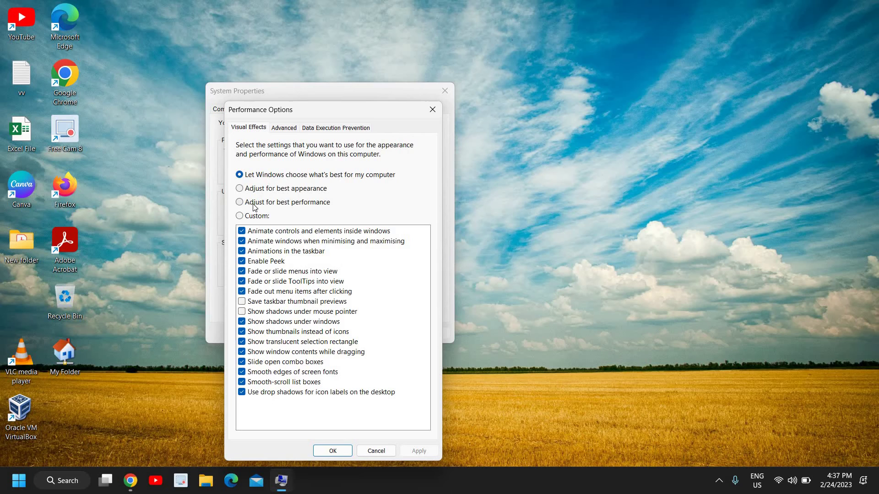
{"action": "key", "text": "alt"}
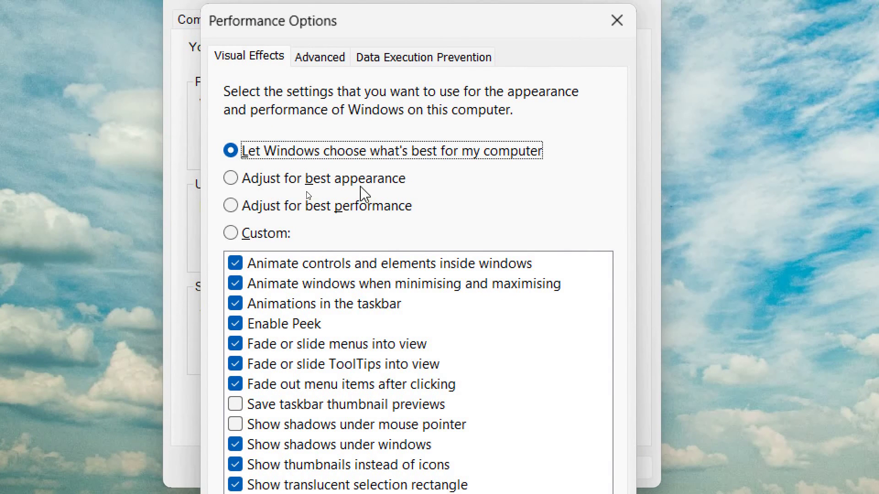
{"action": "left_click", "coordinate": [233, 207]}
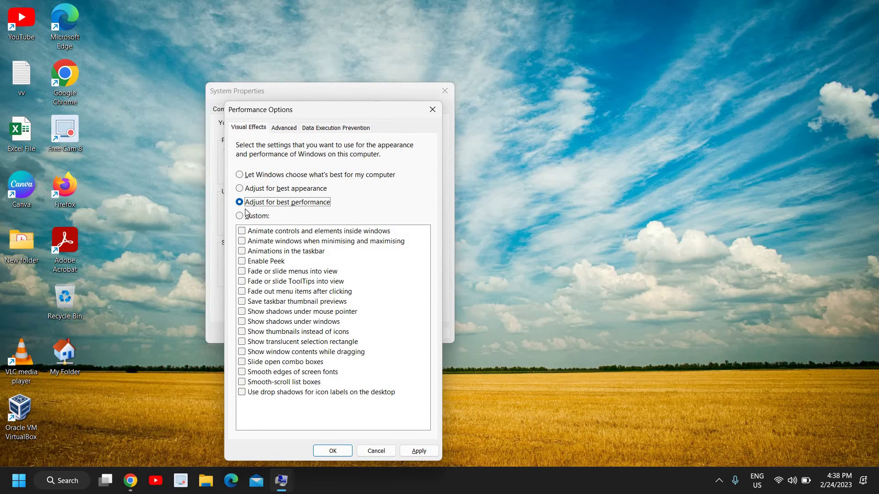
{"action": "left_click", "coordinate": [419, 452]}
{"action": "left_click", "coordinate": [333, 451]}
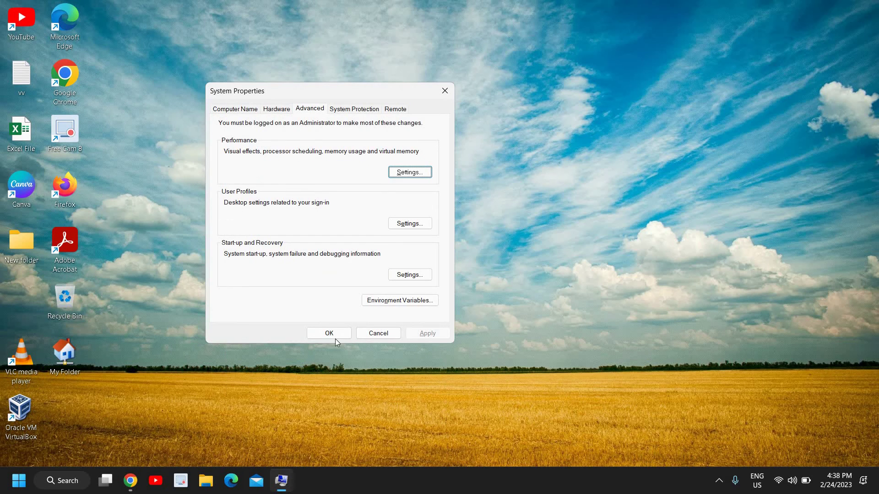
Step: Close System Properties and reopen it by running sysdm.cpl from the Run dialog
{"action": "left_click", "coordinate": [329, 334]}
{"action": "key", "text": "super"}
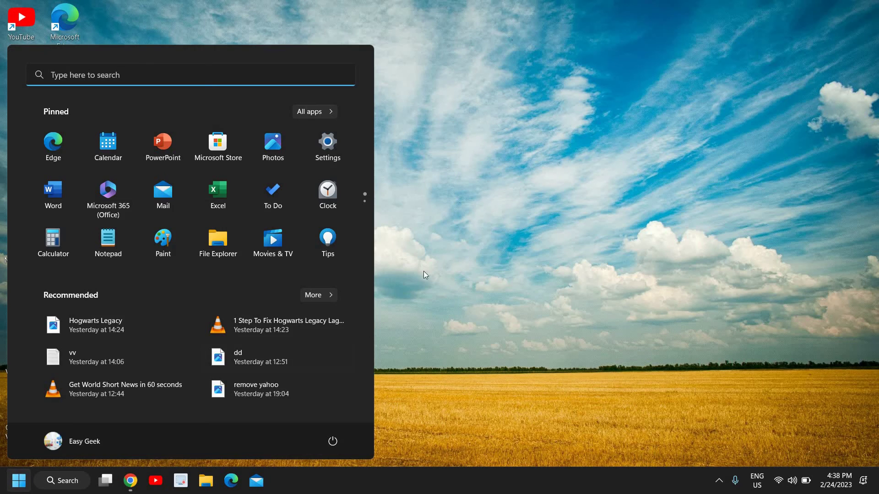
{"action": "left_click", "coordinate": [508, 225]}
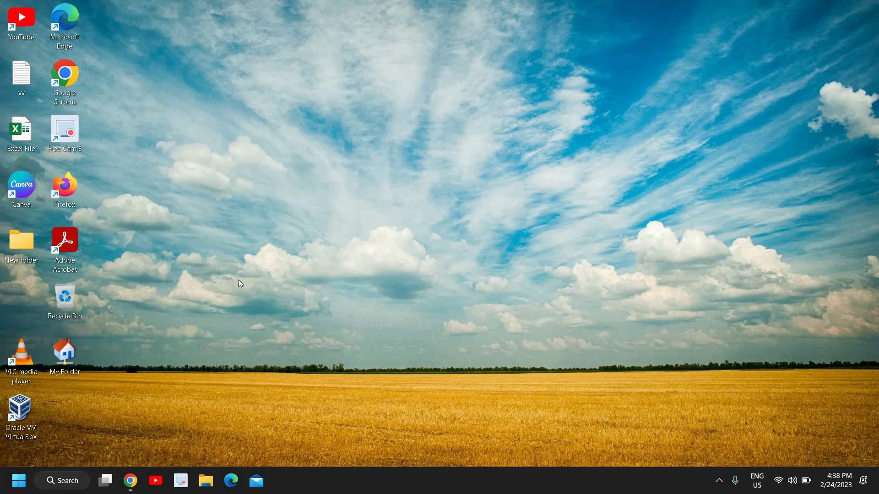
{"action": "right_click", "coordinate": [19, 481]}
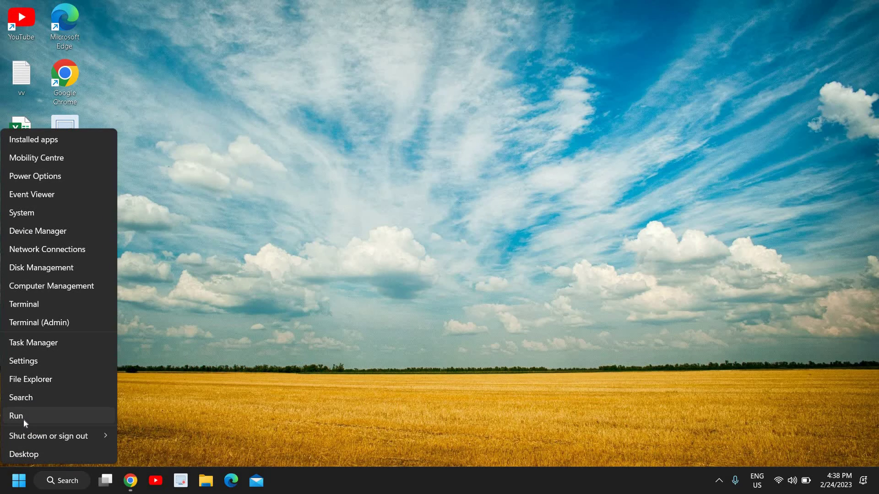
{"action": "left_click", "coordinate": [23, 419]}
{"action": "left_click", "coordinate": [403, 295]}
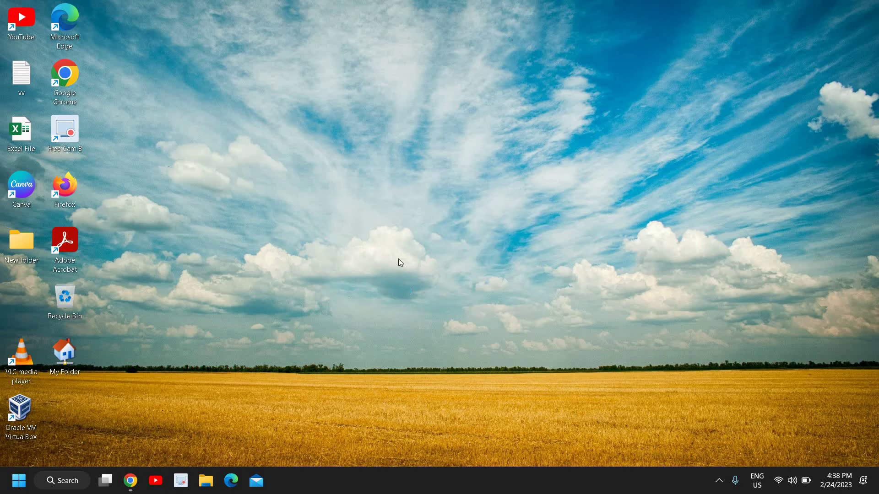
Step: Set visual effects back to Let Windows choose what's best, apply, and close all dialogs
{"action": "left_click", "coordinate": [150, 71]}
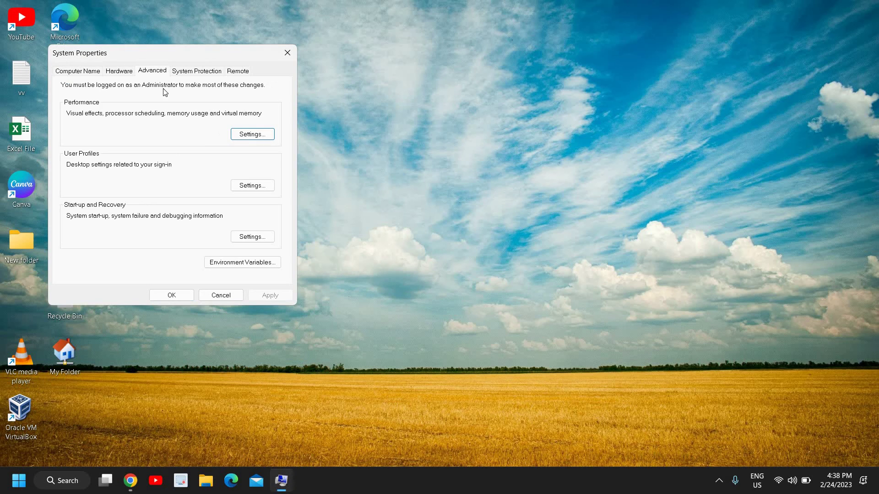
{"action": "left_click", "coordinate": [255, 137]}
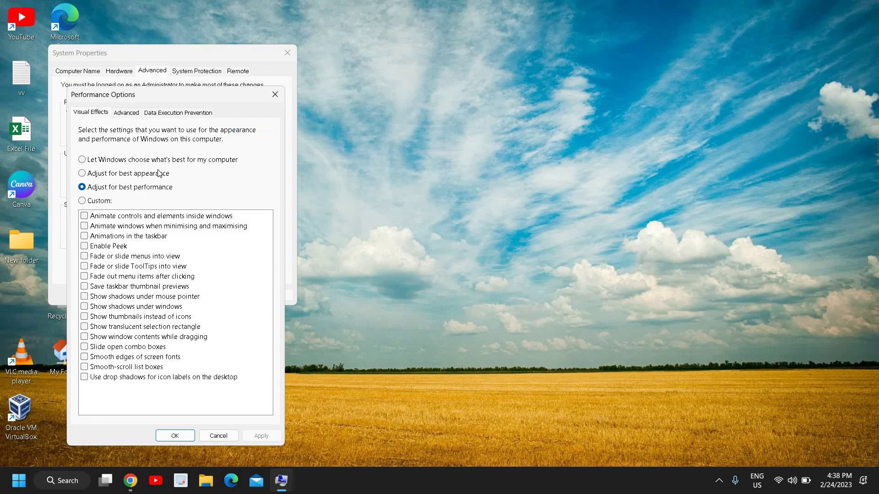
{"action": "left_click", "coordinate": [90, 159]}
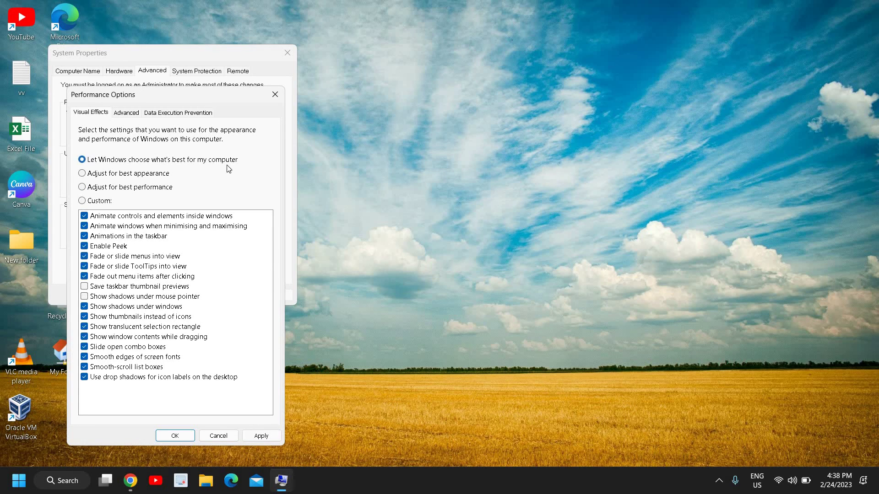
{"action": "left_click", "coordinate": [249, 436]}
{"action": "left_click", "coordinate": [174, 436]}
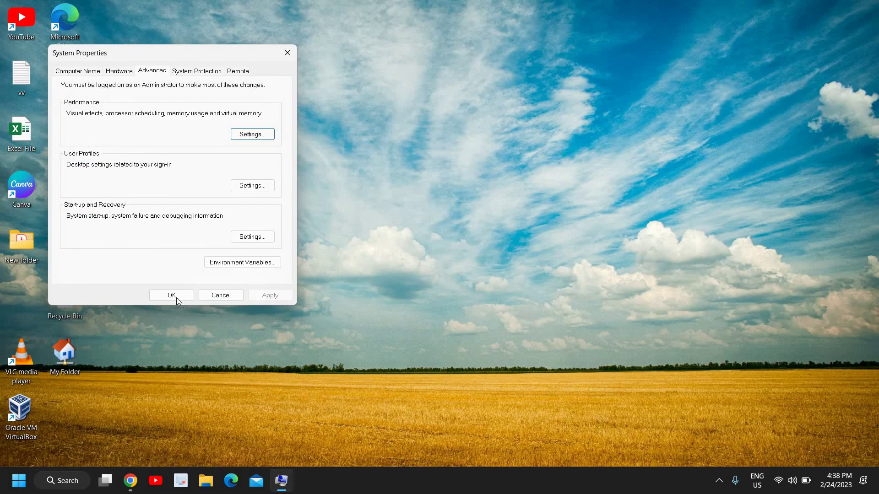
{"action": "left_click", "coordinate": [174, 297]}
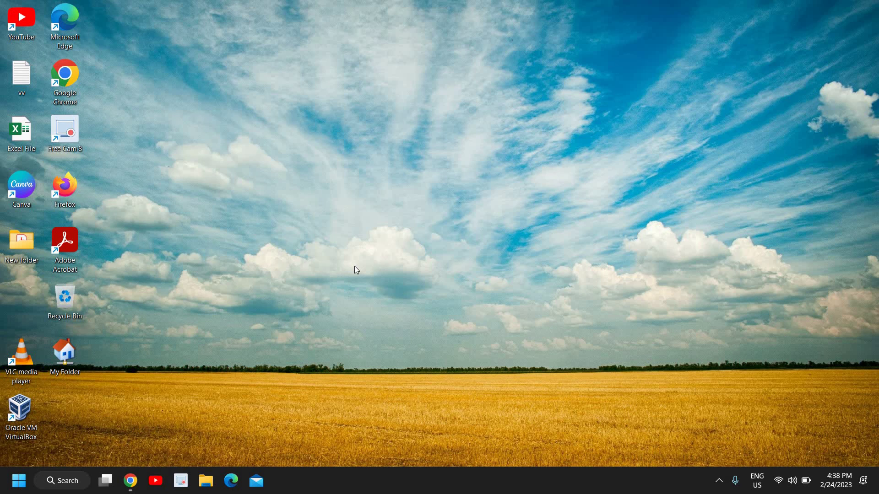